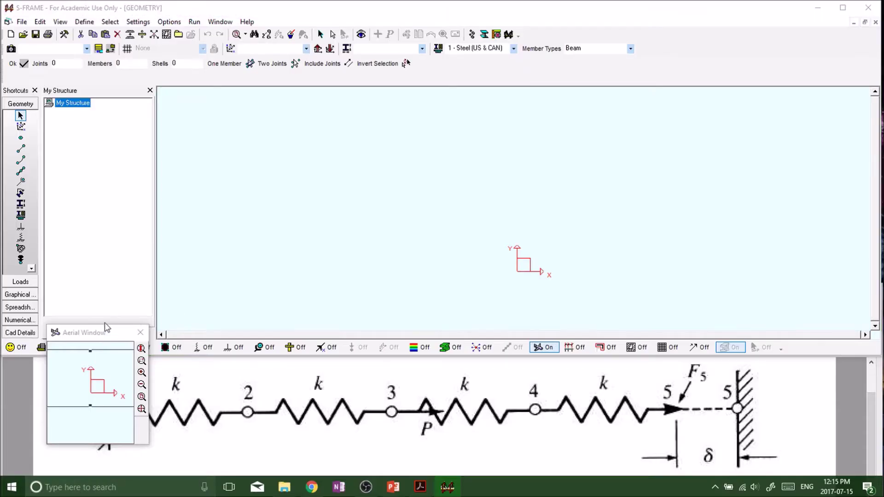
Move the Aerial overview window higher up the left side beside the empty model.
drag(104, 325, 103, 190)
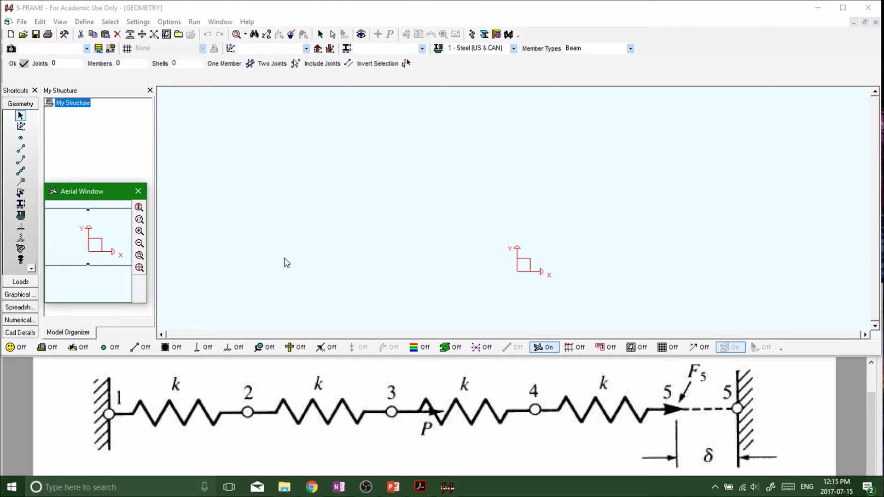
Place joint 1 at the origin, then joints 2–5 at 1 m spacing out to X = 4.
click(24, 144)
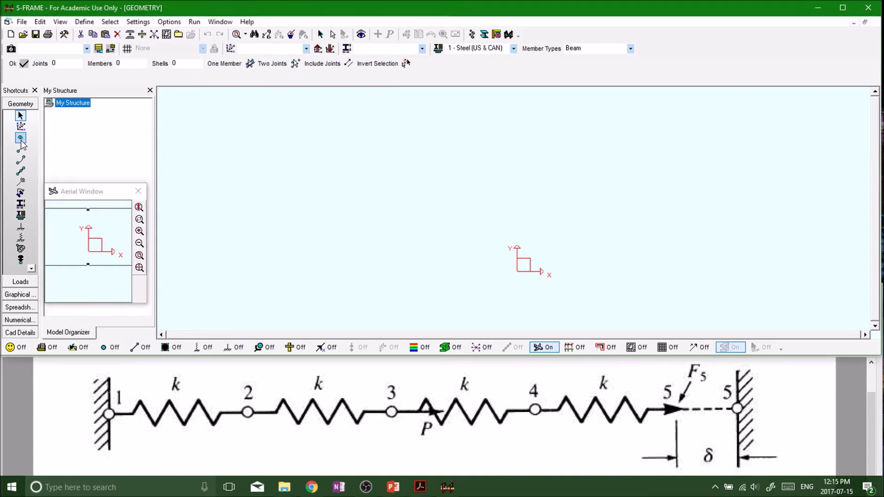
click(20, 138)
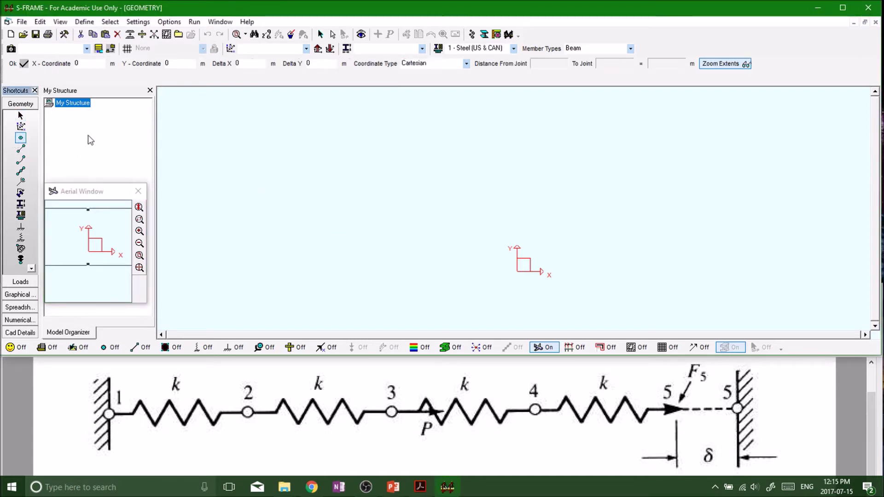
click(20, 65)
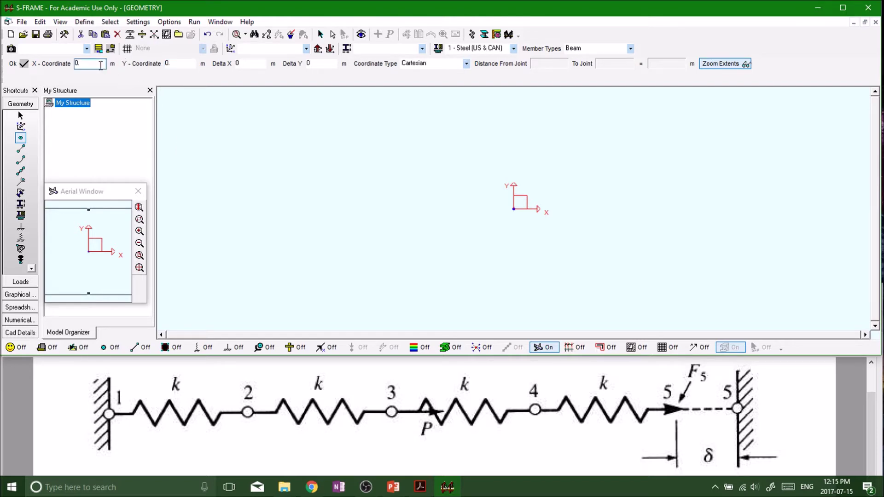
click(100, 65)
text(4)
click(13, 64)
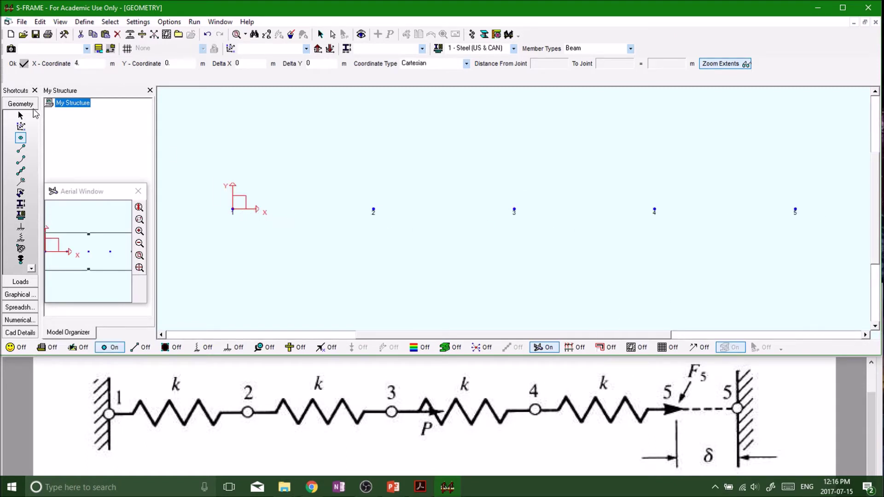
Set the Member tool to create linear axial spring members.
click(20, 149)
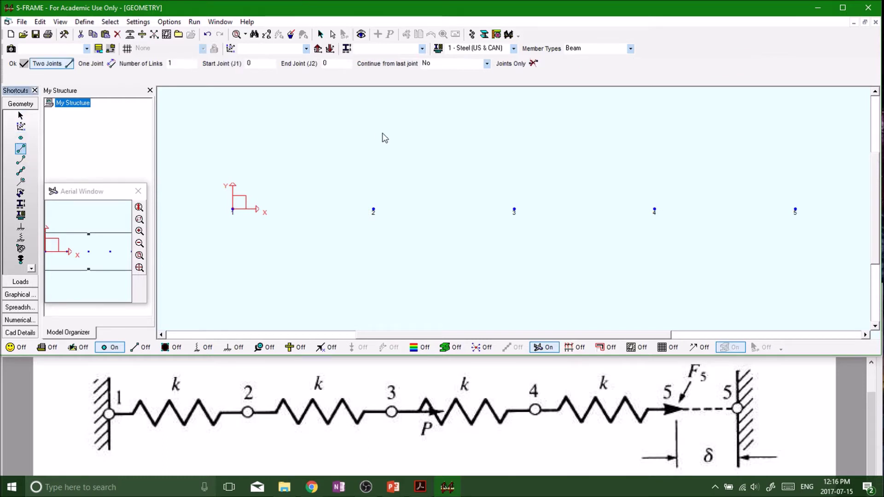
click(630, 48)
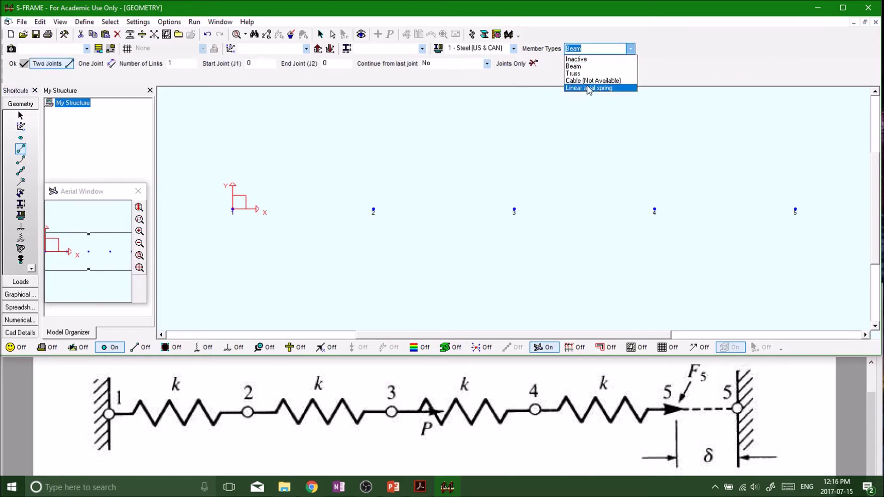
click(585, 90)
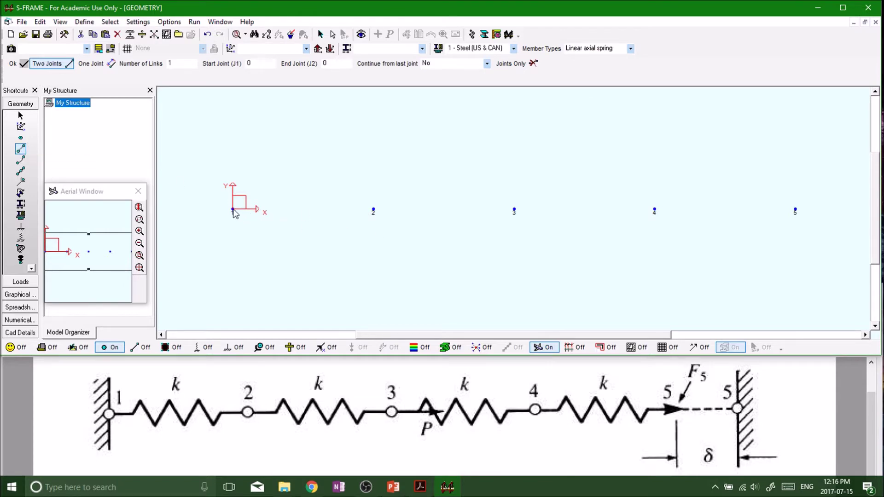
Draw springs between joints 1–2, 2–3, 3–4 and 4–5, then open their properties.
click(233, 210)
click(372, 211)
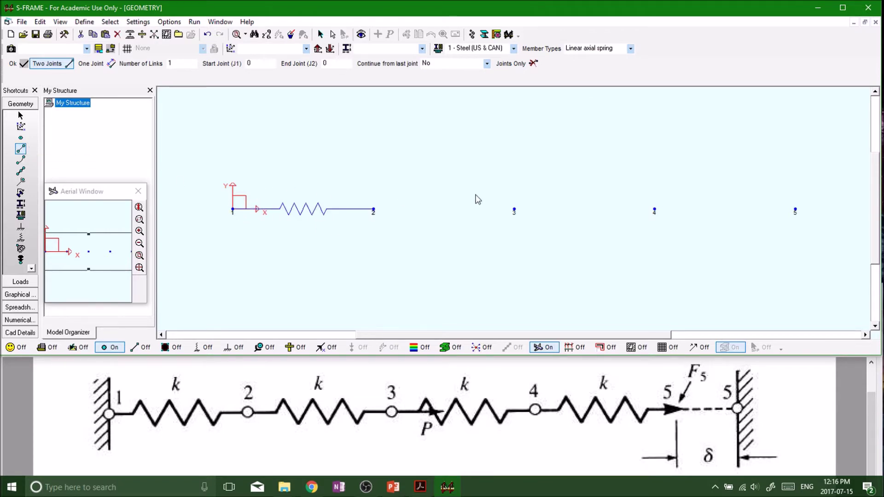
click(373, 210)
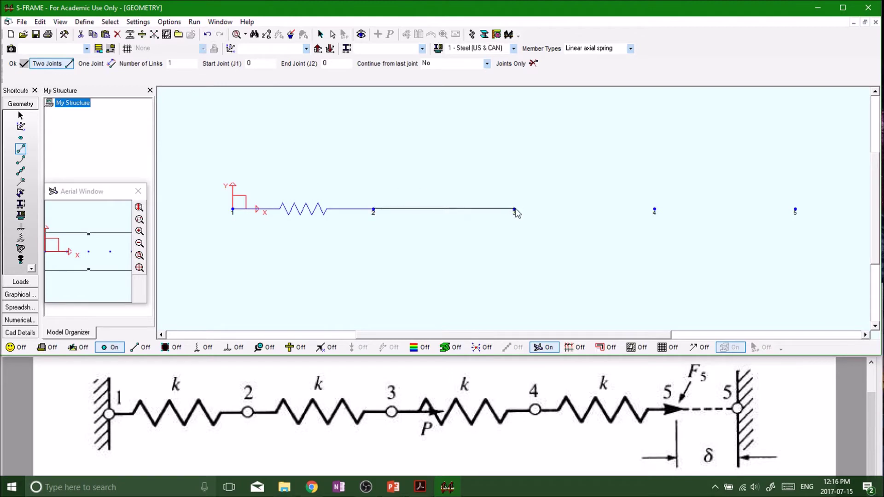
click(515, 210)
click(514, 210)
click(654, 211)
click(654, 210)
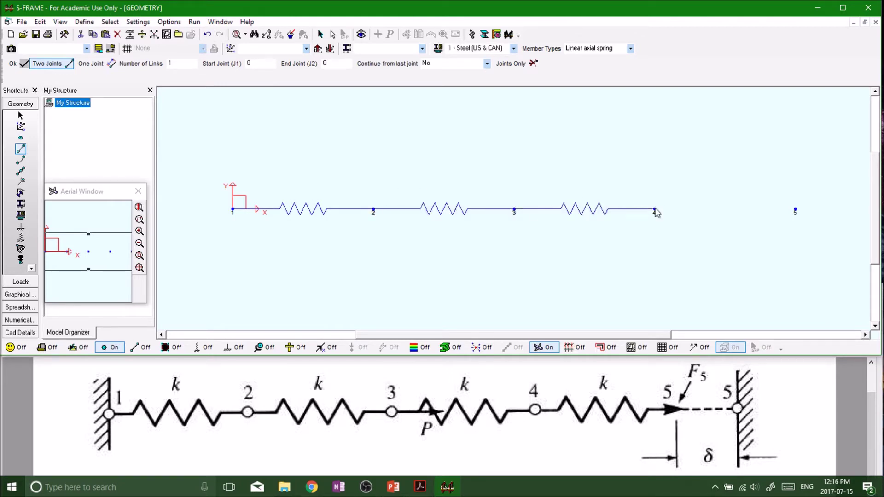
click(794, 211)
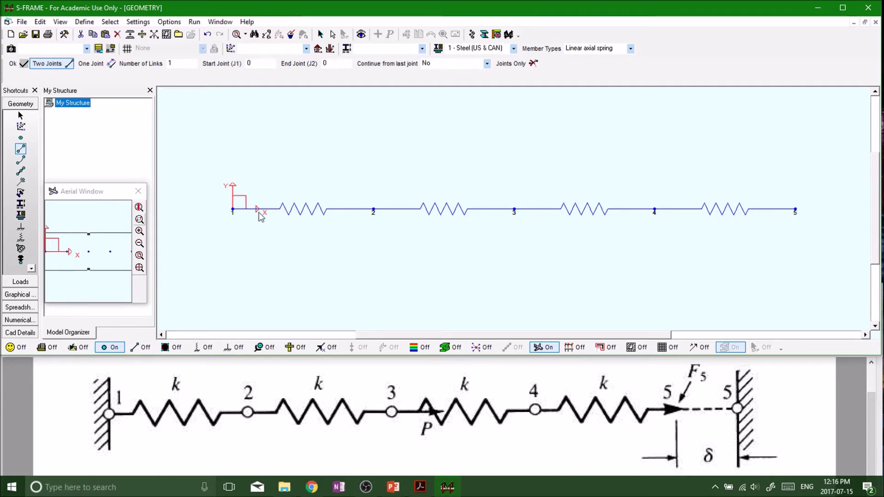
double_click(334, 206)
Enter a stiffness of 400 kN/m for spring rows 1 to 4.
drag(357, 358, 516, 361)
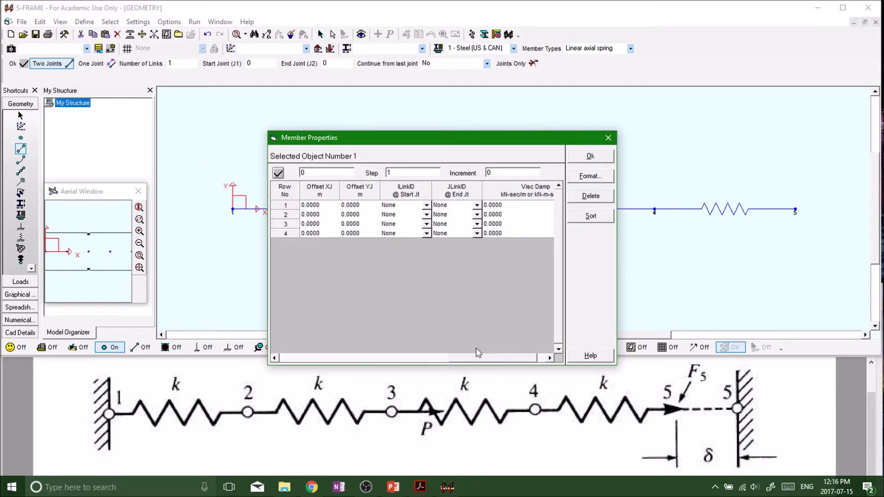
drag(493, 360, 449, 360)
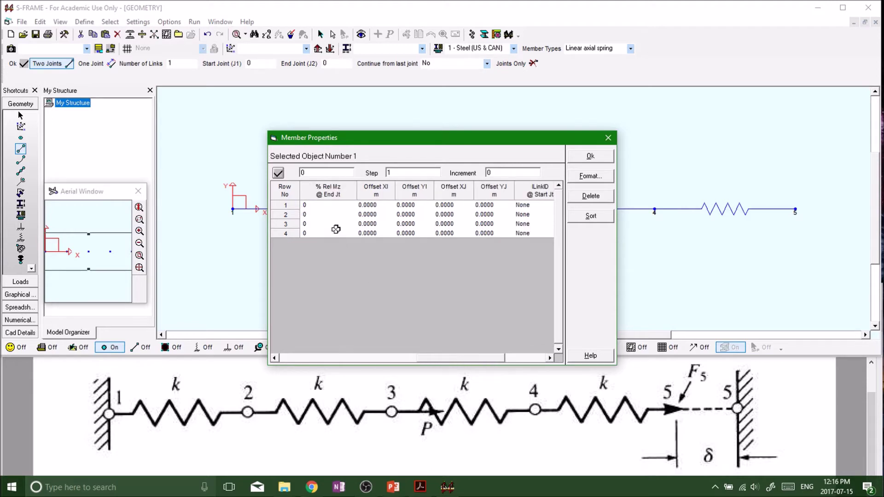
click(274, 358)
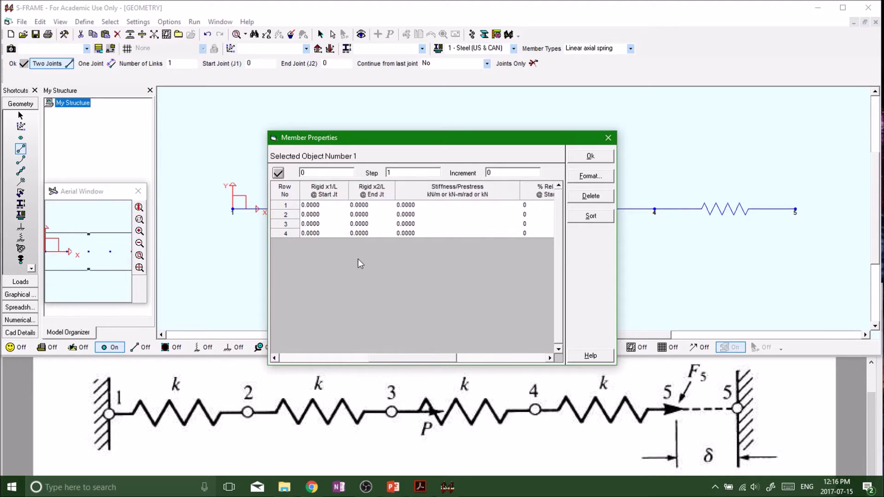
click(426, 208)
text(400)
key(Return)
text(400)
key(Return)
text(400)
key(Return)
text(400)
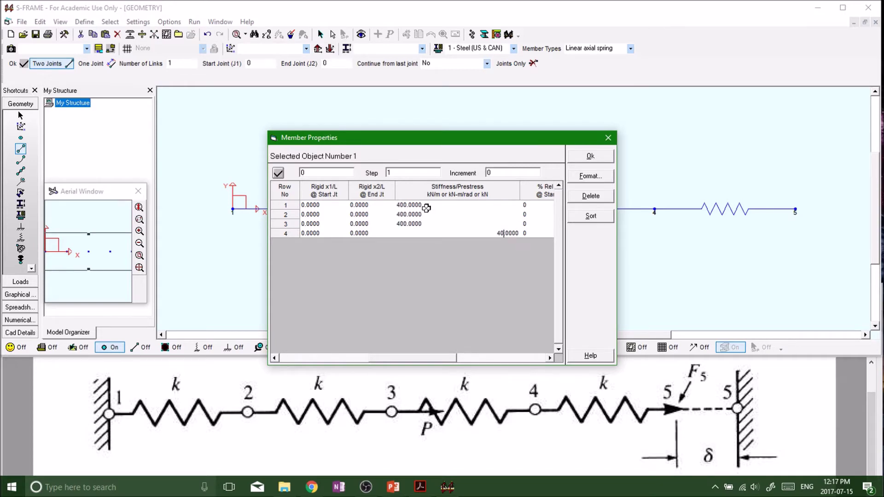
key(Return)
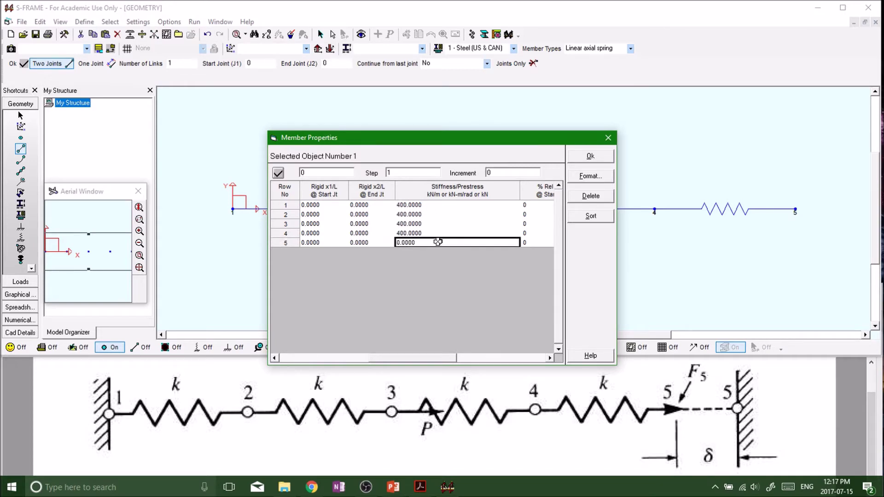
Delete the empty row 5 and apply the spring properties.
click(285, 243)
click(582, 196)
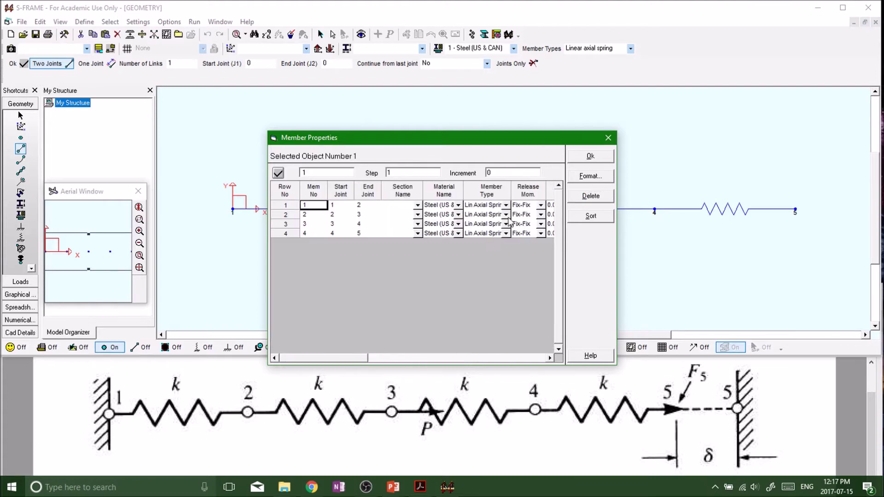
drag(365, 358, 406, 363)
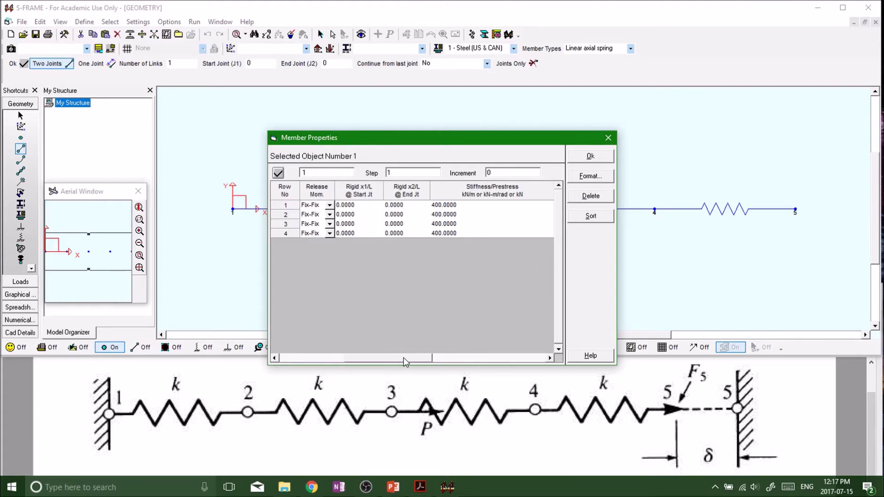
click(591, 157)
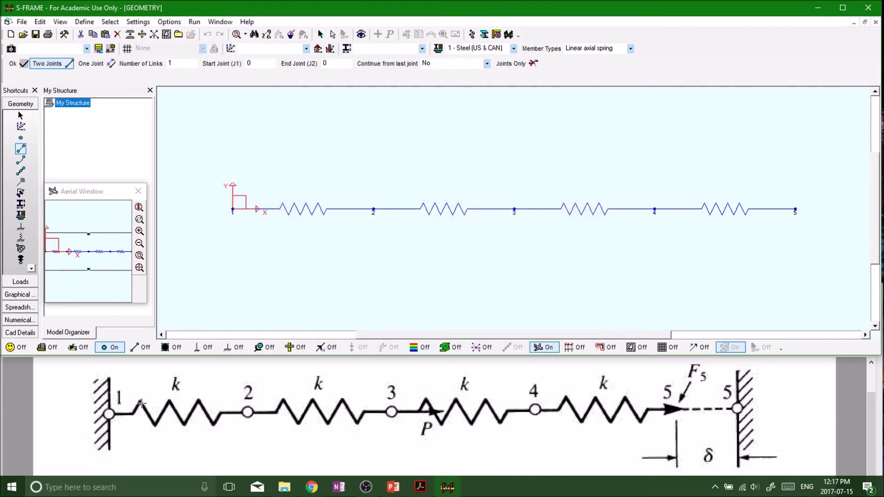
Add supports at end joints 1 and 5.
click(20, 226)
click(232, 211)
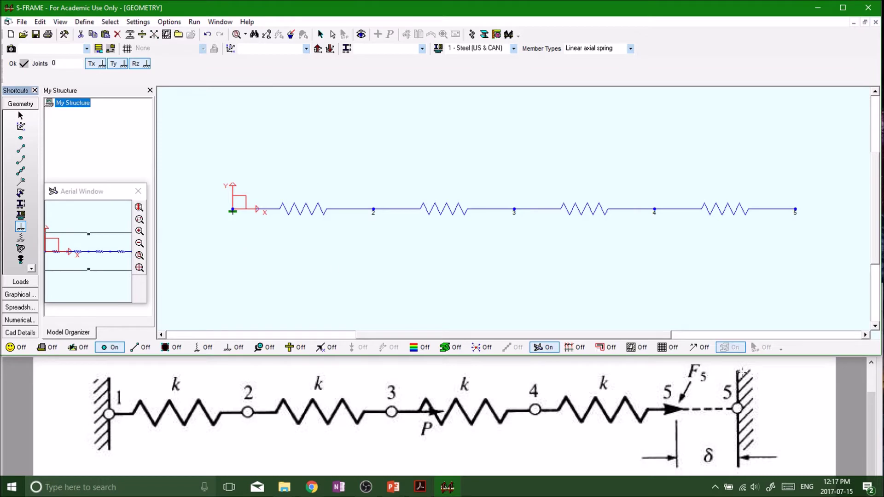
click(796, 212)
Create a section named 'spring' and assign it to all four spring members.
click(20, 205)
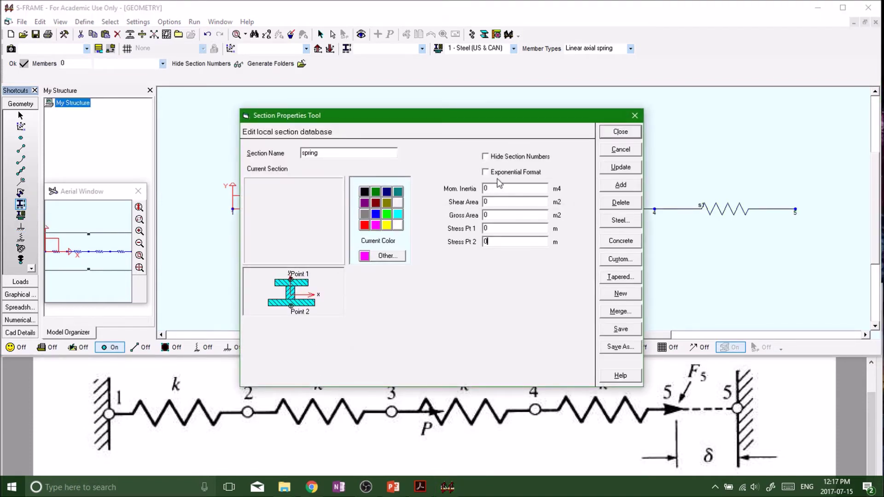
double_click(504, 187)
click(616, 183)
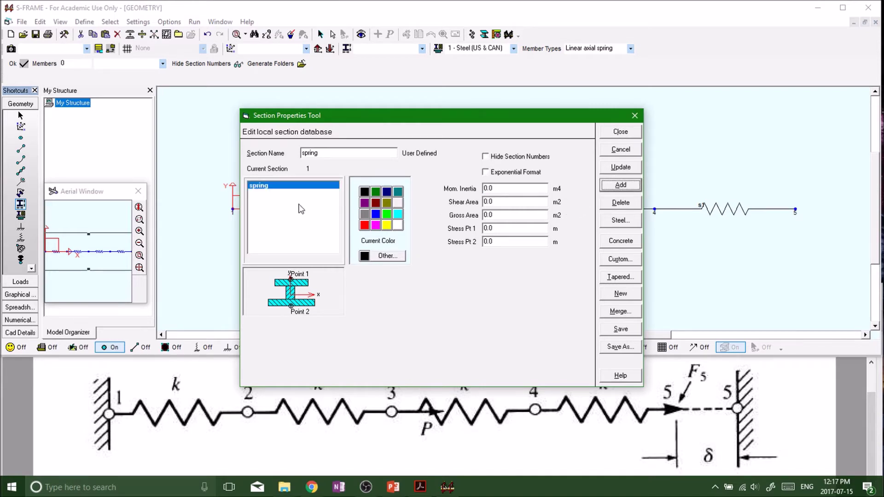
click(620, 132)
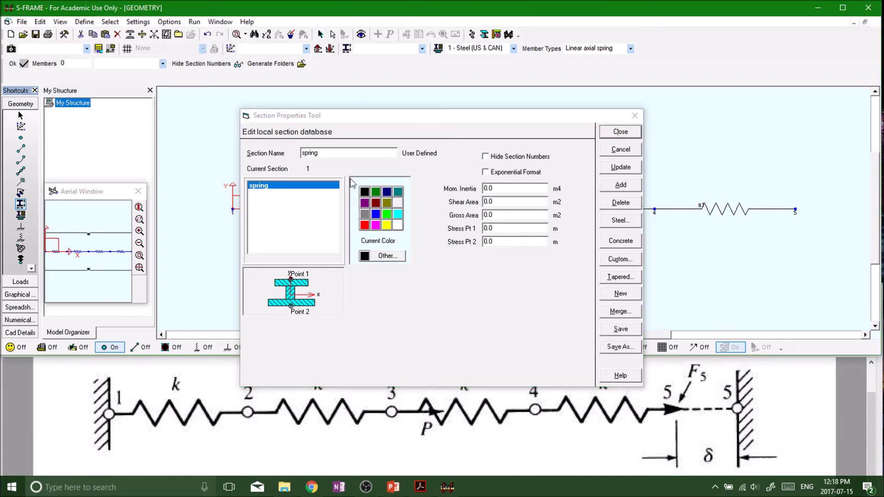
drag(268, 151, 772, 274)
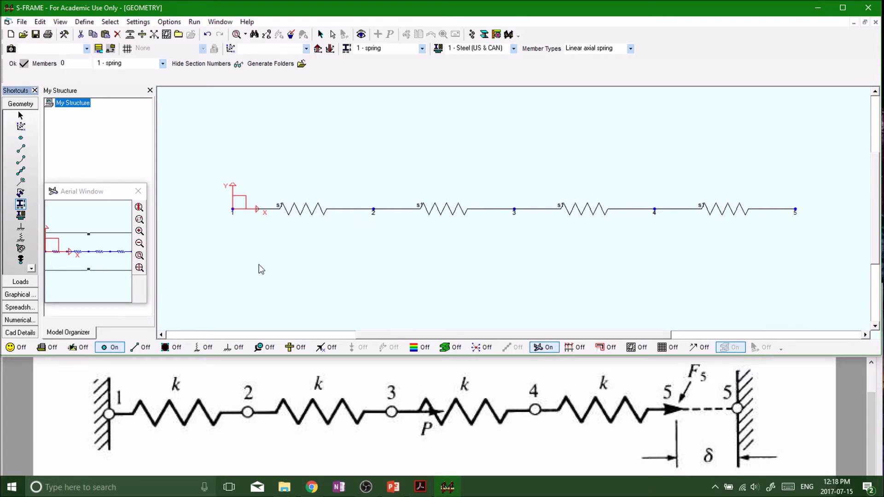
Apply a 100 kN X-Force joint load at joint 3, with joint numbers displayed.
click(17, 282)
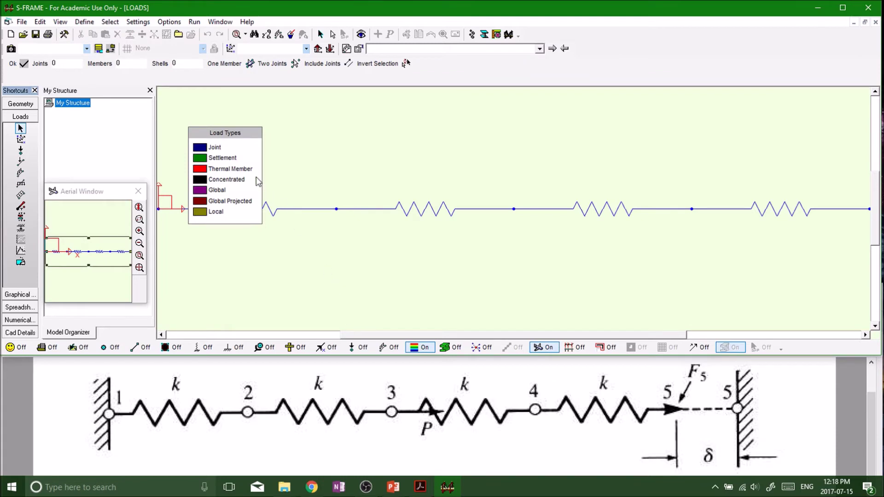
drag(225, 133, 220, 122)
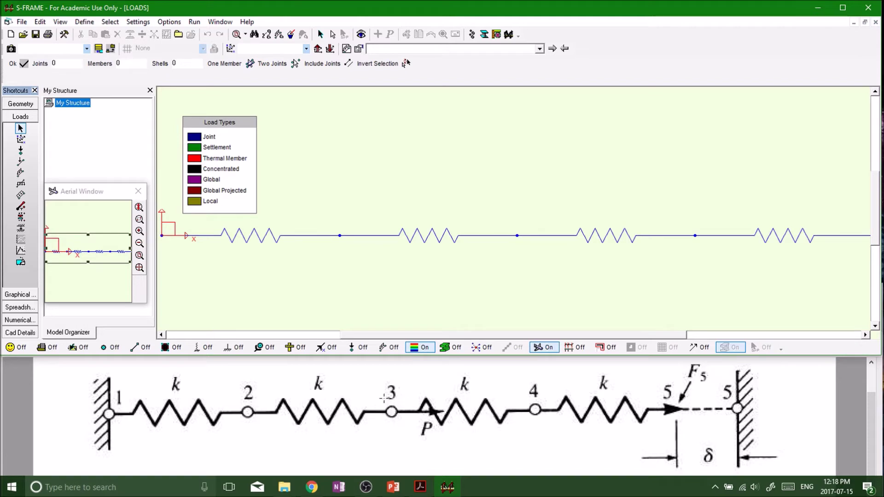
click(21, 150)
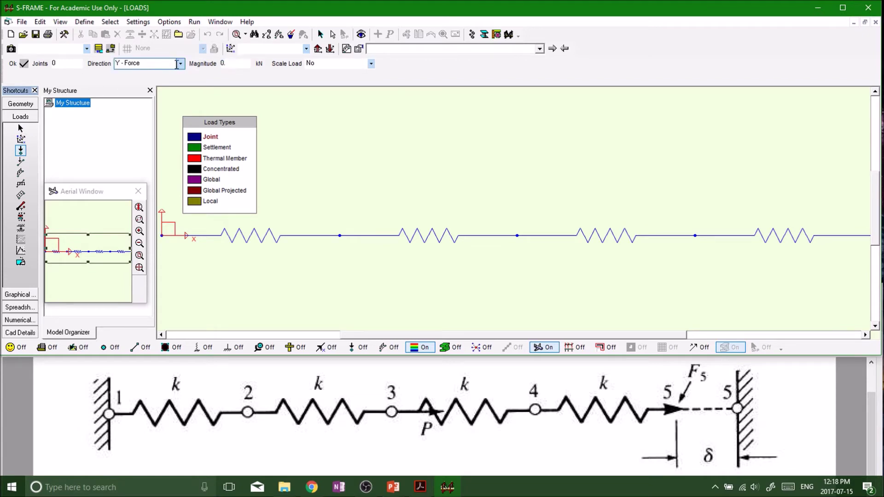
click(180, 64)
click(131, 79)
click(239, 64)
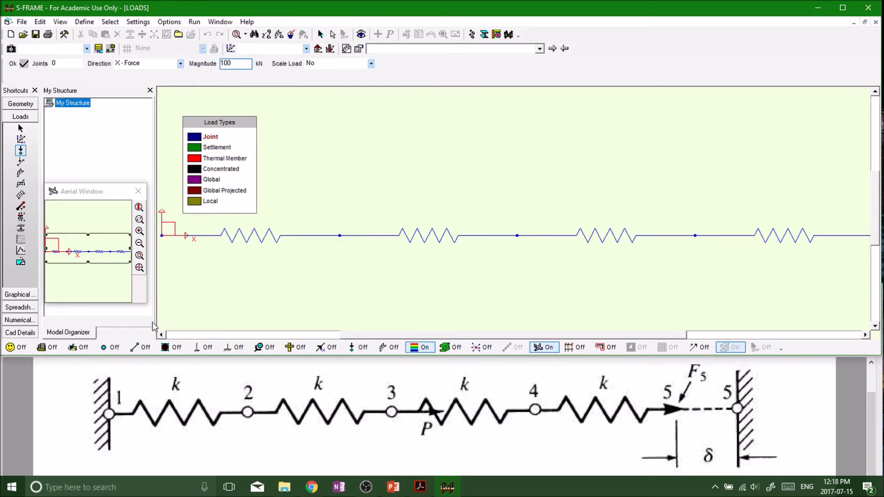
click(111, 348)
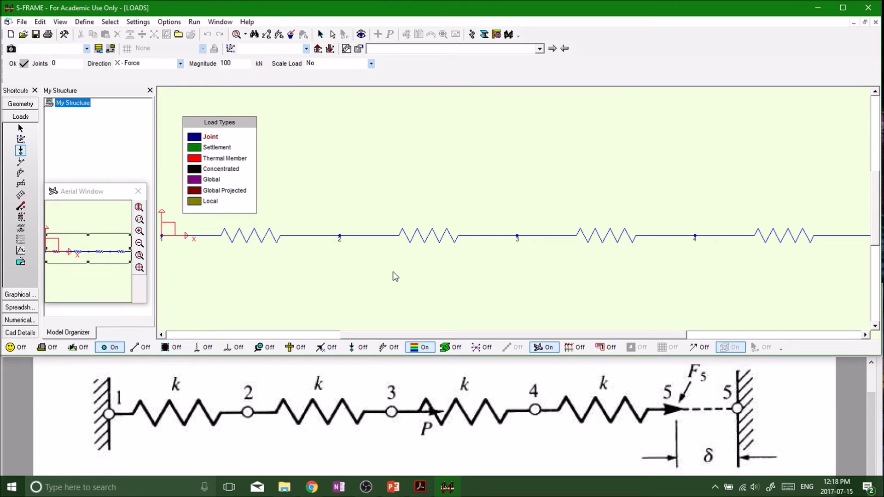
drag(488, 222, 534, 250)
click(236, 65)
Save the structure as Spring Example.TEL.
click(23, 106)
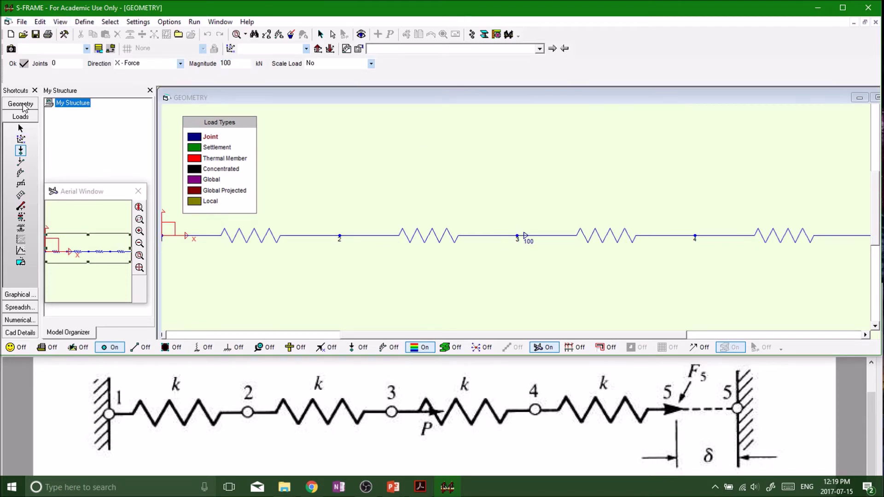
click(36, 34)
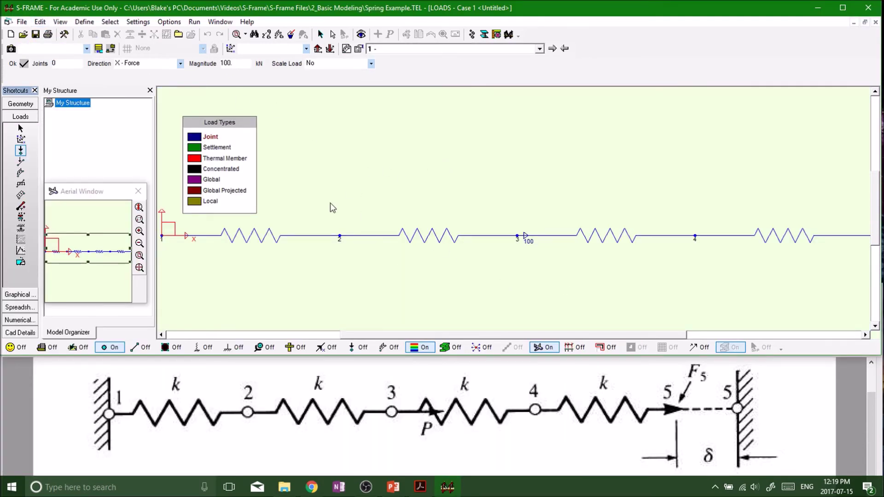
click(41, 23)
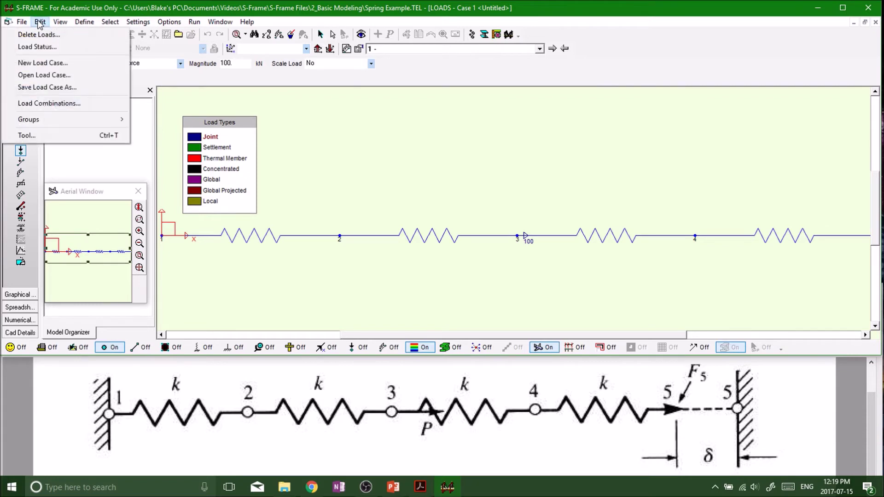
click(37, 47)
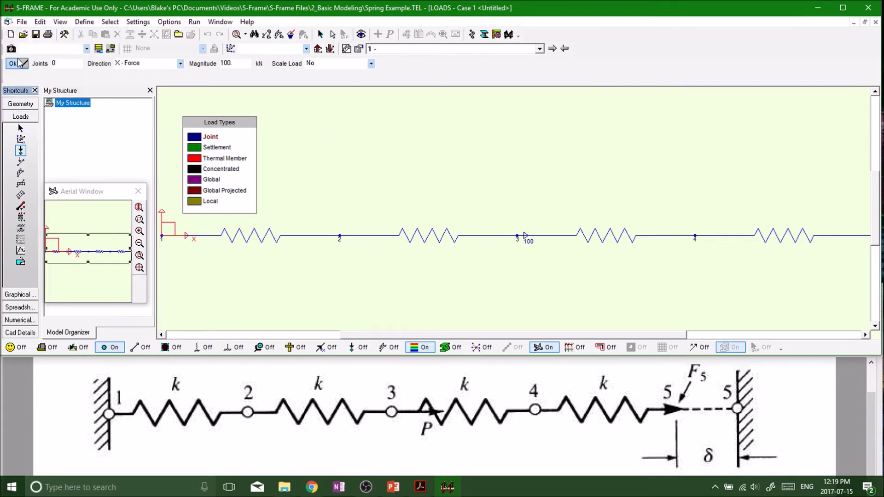
Set load case 1's scale factor to 1 in Load Status.
click(40, 22)
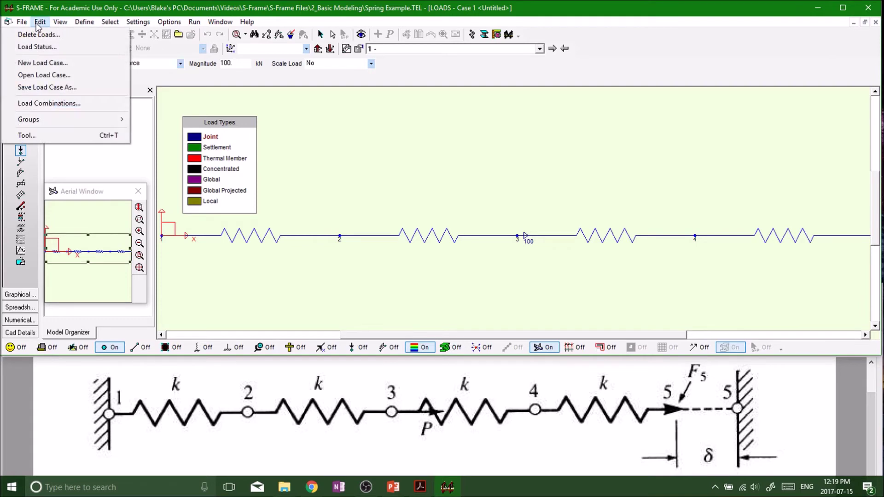
click(36, 46)
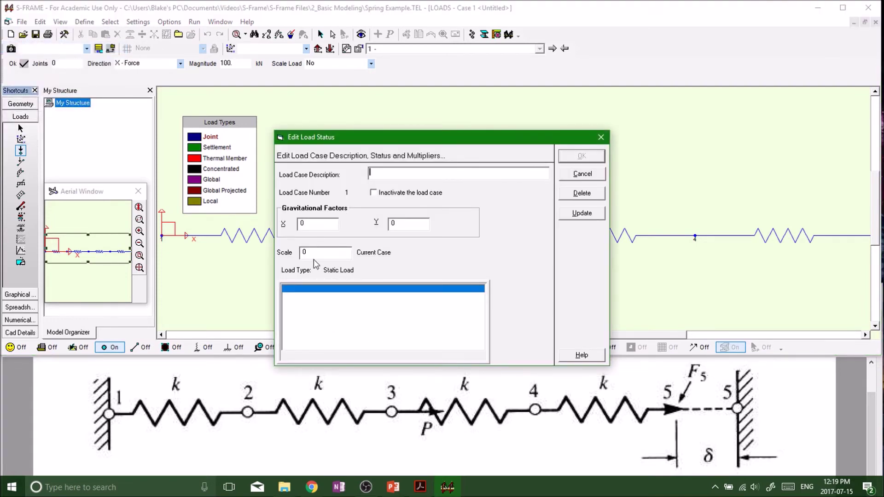
drag(372, 143, 264, 108)
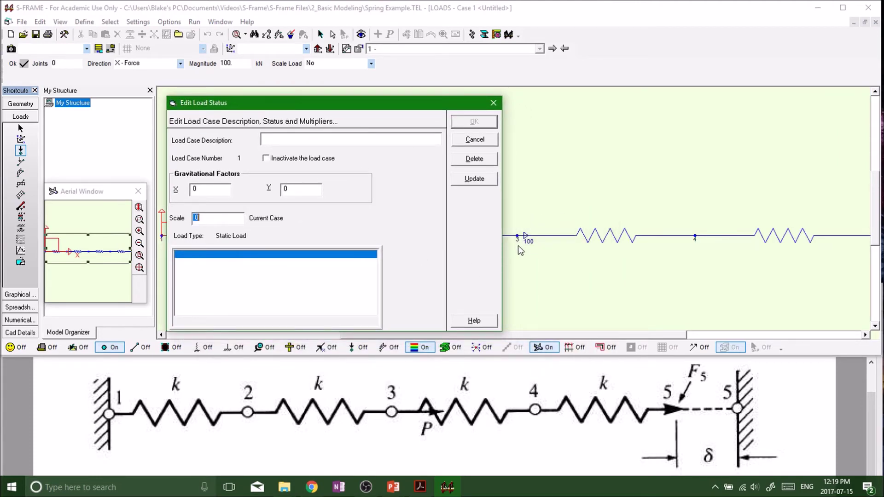
click(212, 219)
key(BackSpace)
text(1)
click(471, 184)
click(469, 125)
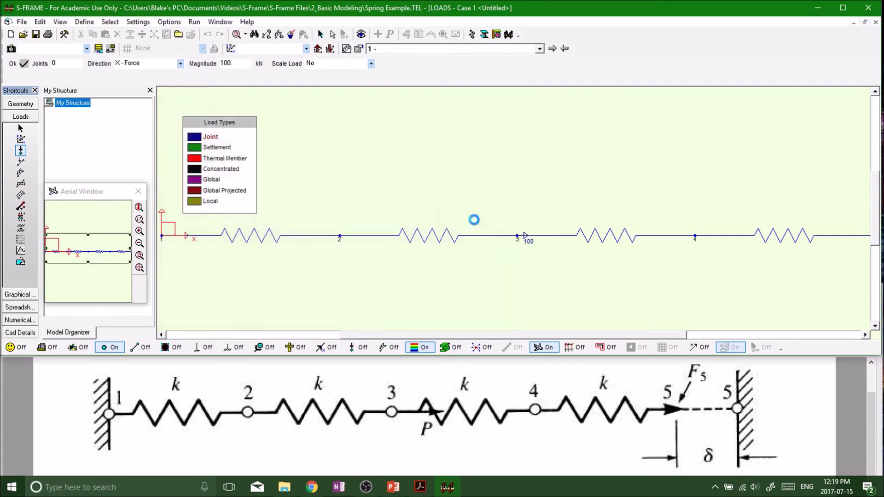
scroll(612, 266, down, 2)
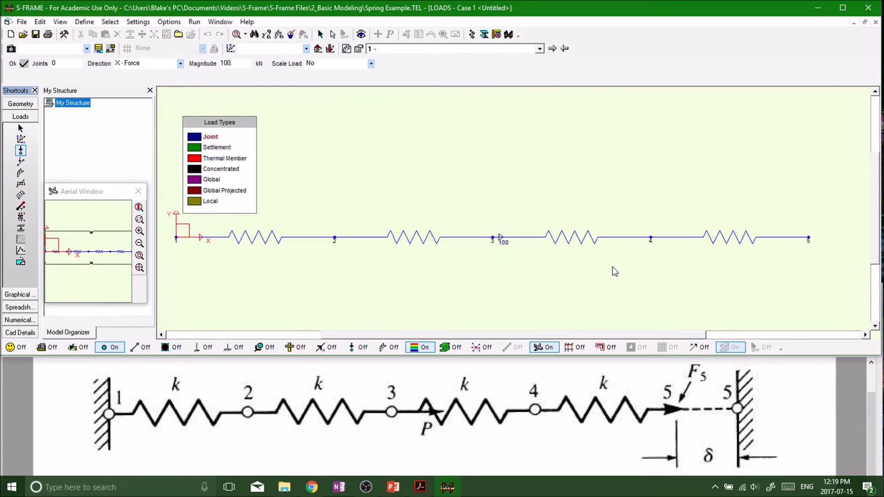
Apply a 0.02 m X-Translation settlement at joint 5.
middle_drag(586, 261, 587, 293)
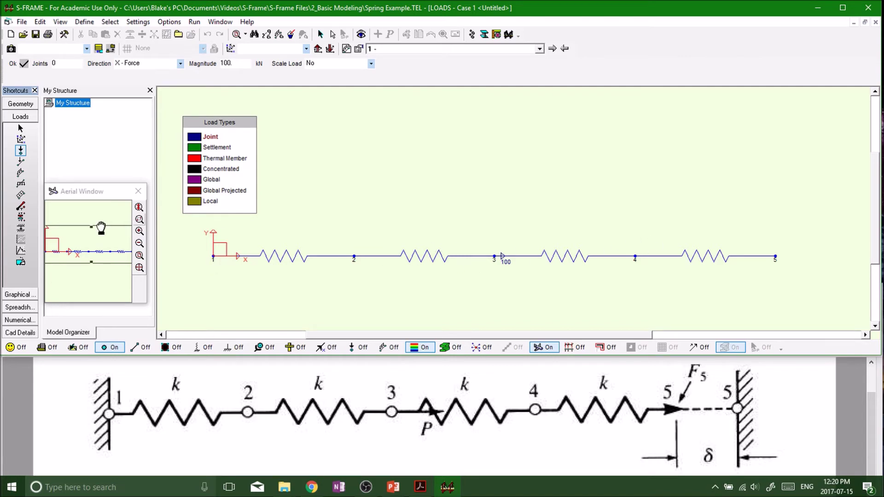
click(20, 229)
click(151, 63)
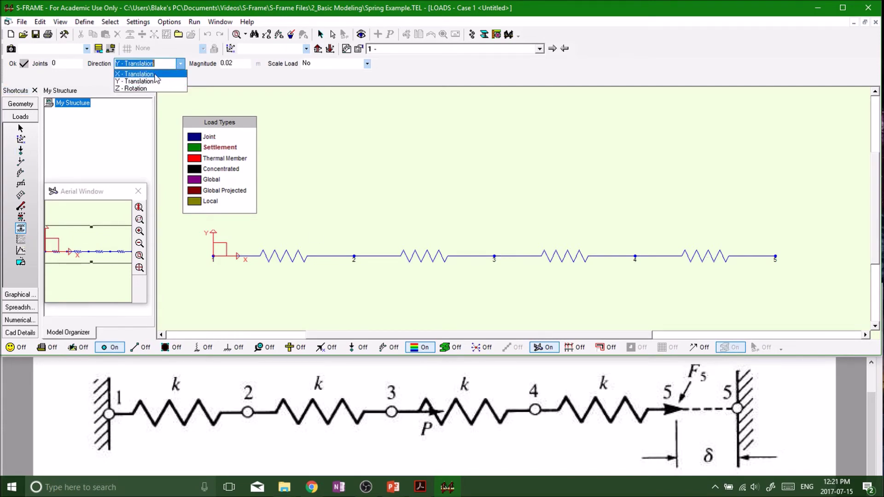
click(155, 75)
click(237, 63)
click(311, 66)
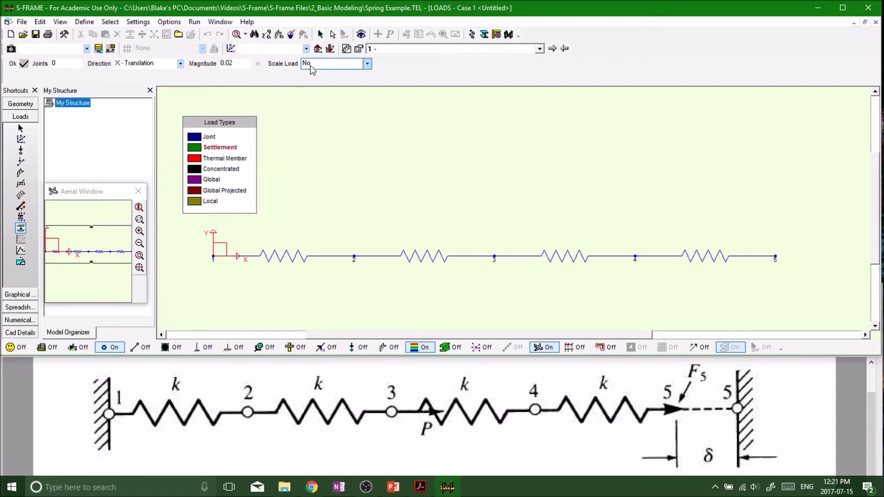
drag(788, 242, 754, 277)
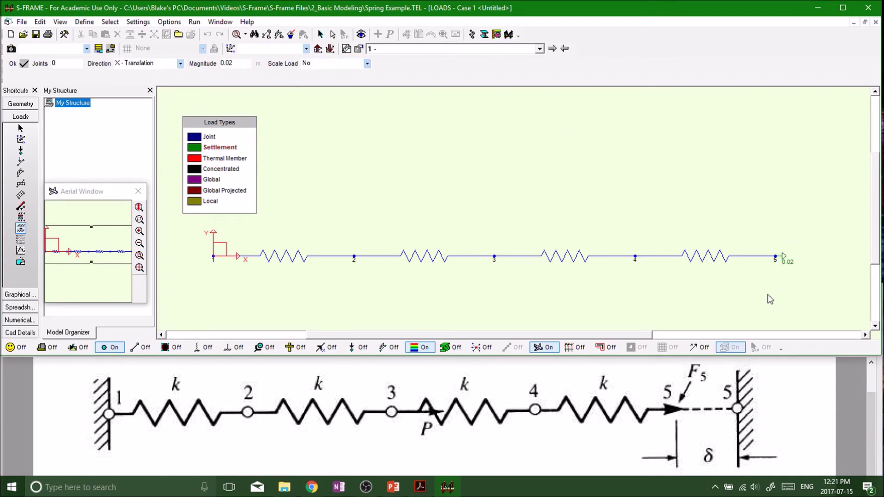
Save the model and reconfirm the load case status.
click(36, 34)
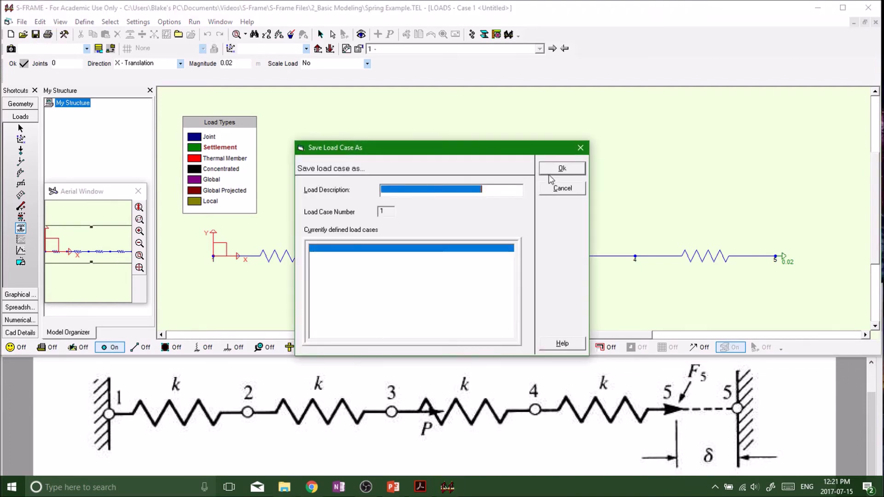
click(562, 168)
click(42, 23)
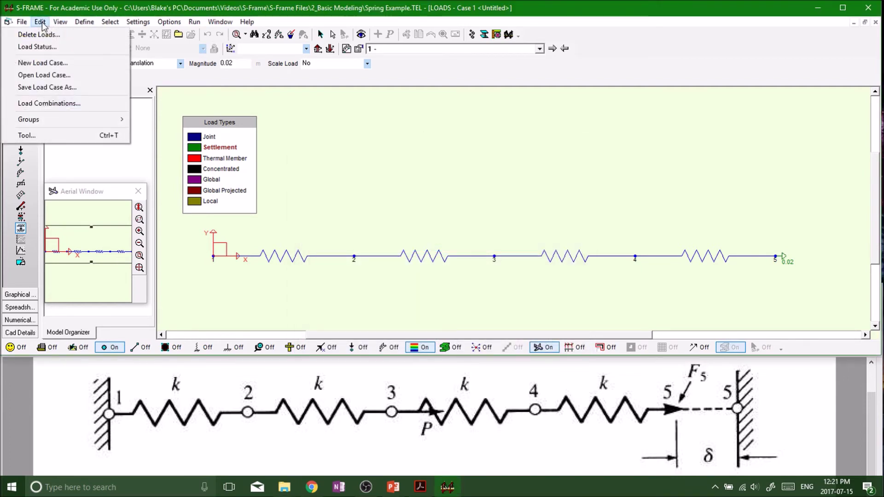
click(40, 42)
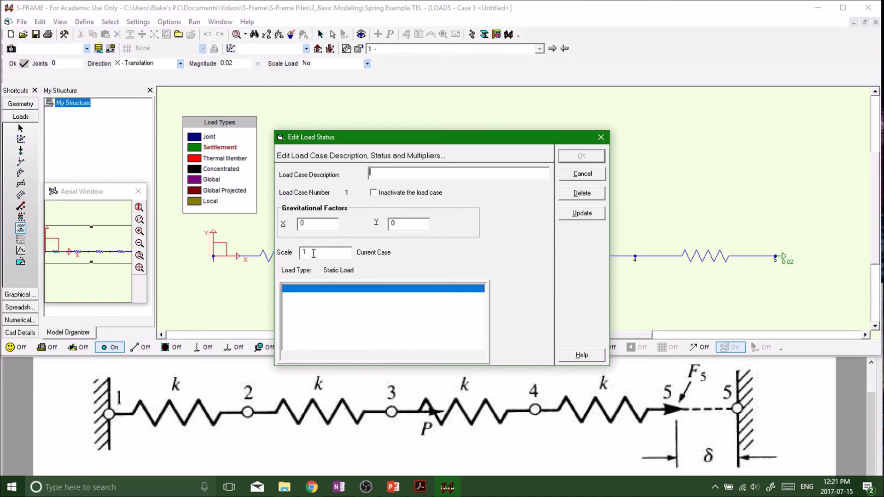
click(582, 212)
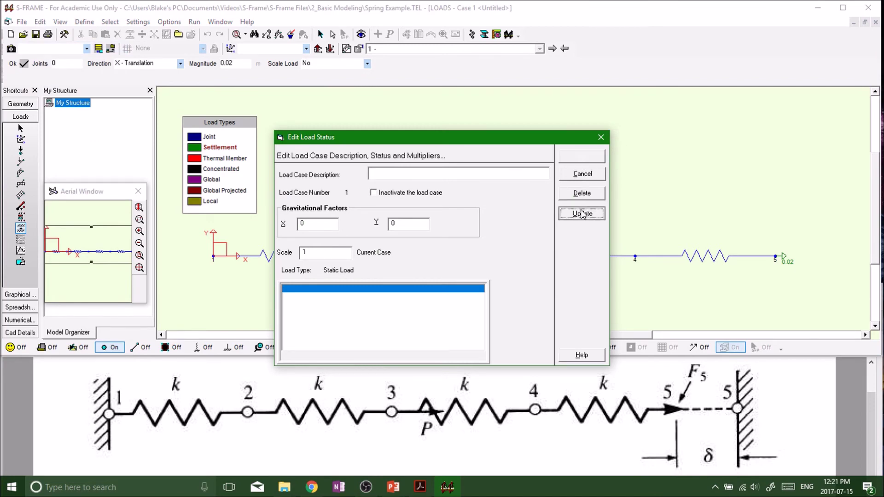
click(591, 158)
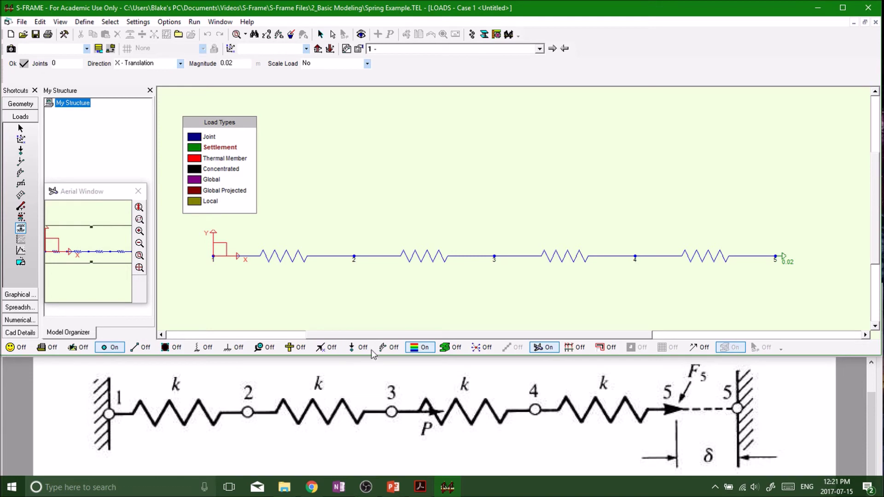
click(21, 104)
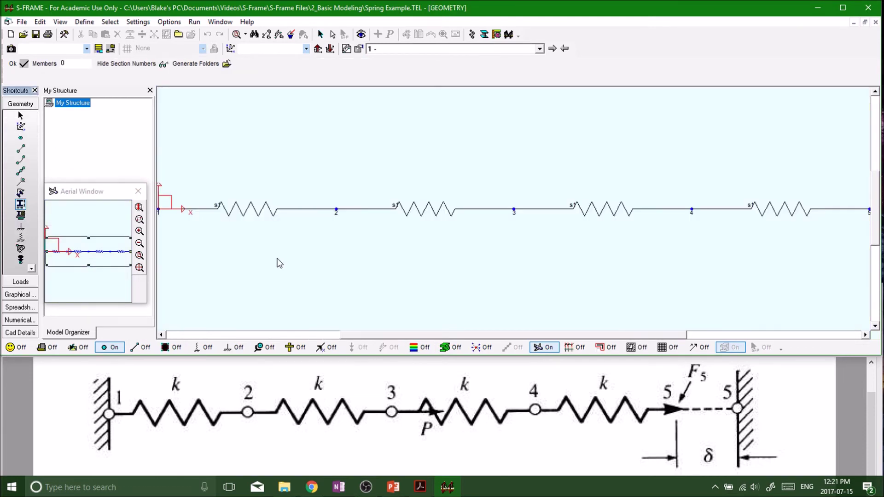
click(20, 138)
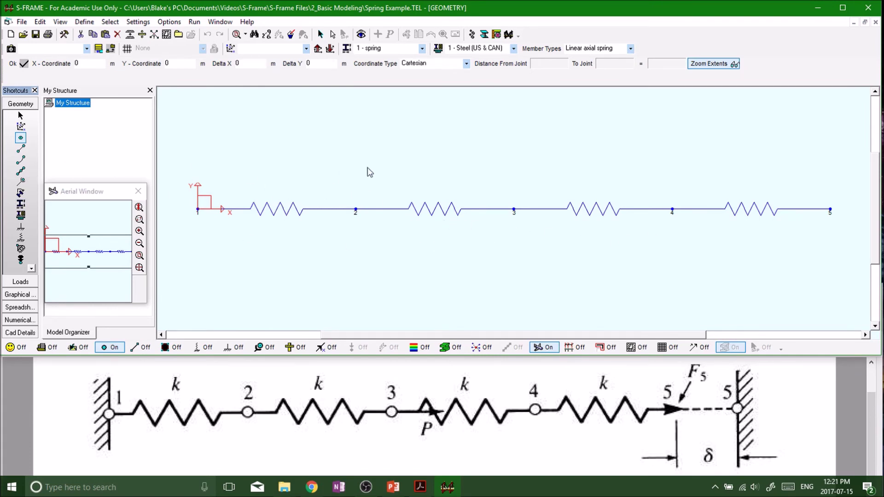
right_click(638, 203)
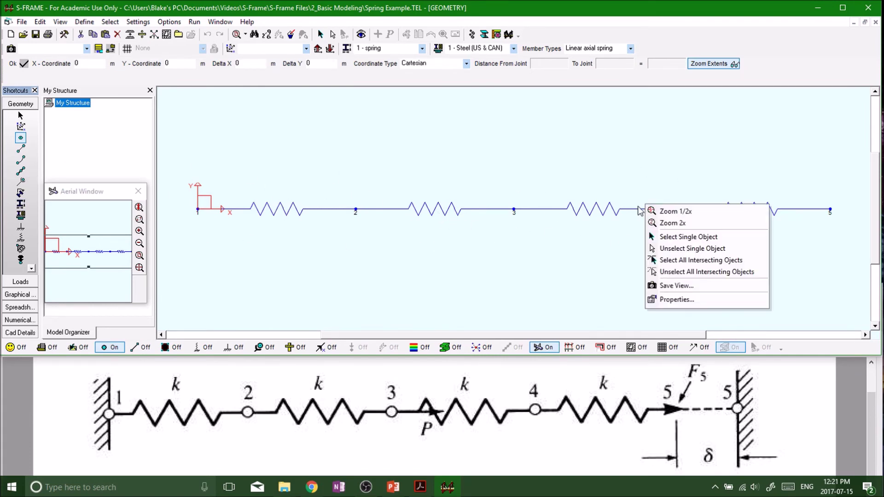
right_click(632, 206)
right_click(634, 211)
click(21, 149)
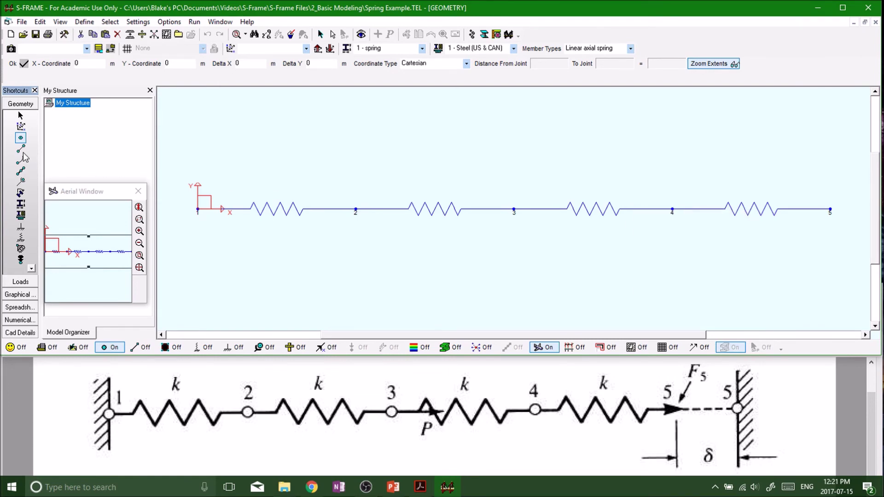
right_click(244, 212)
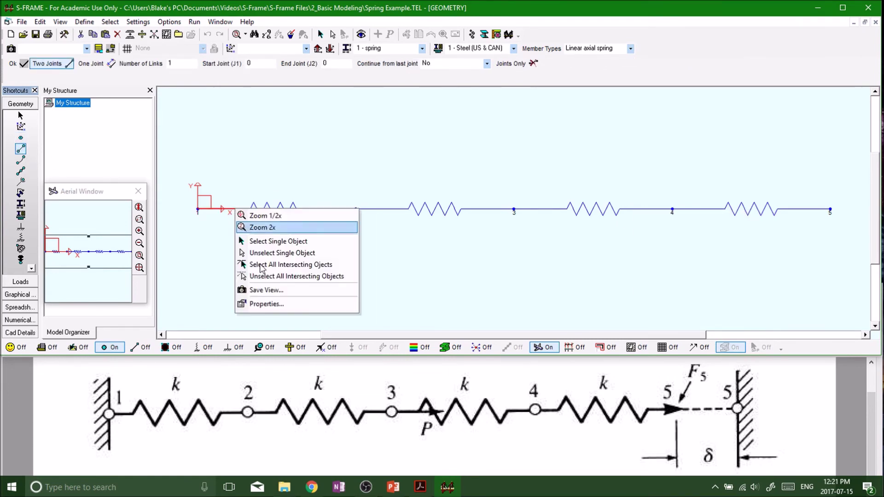
click(267, 300)
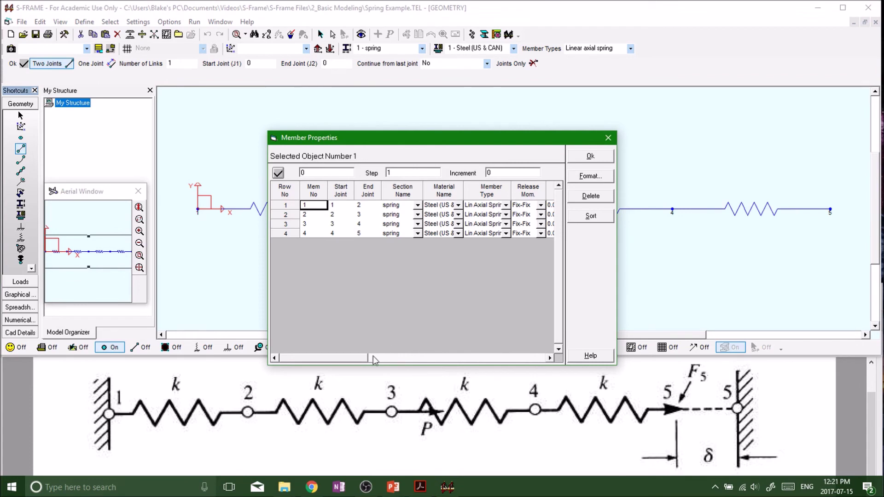
drag(363, 358, 417, 357)
click(590, 156)
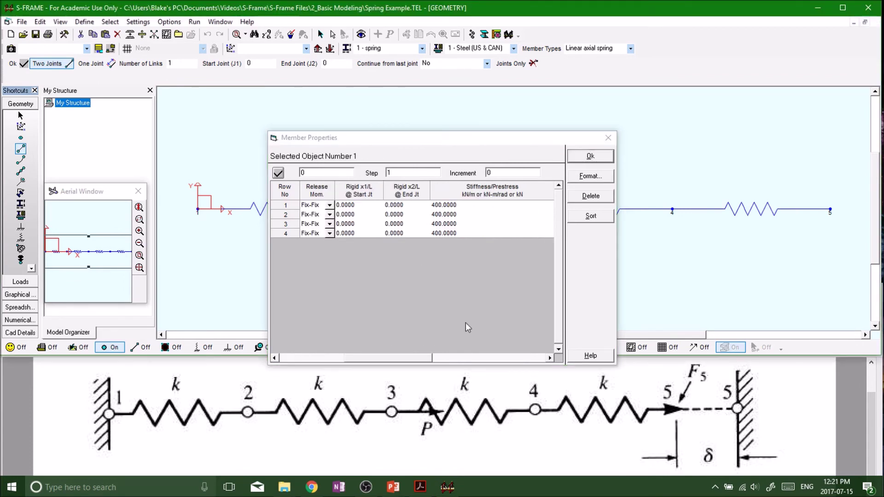
click(20, 281)
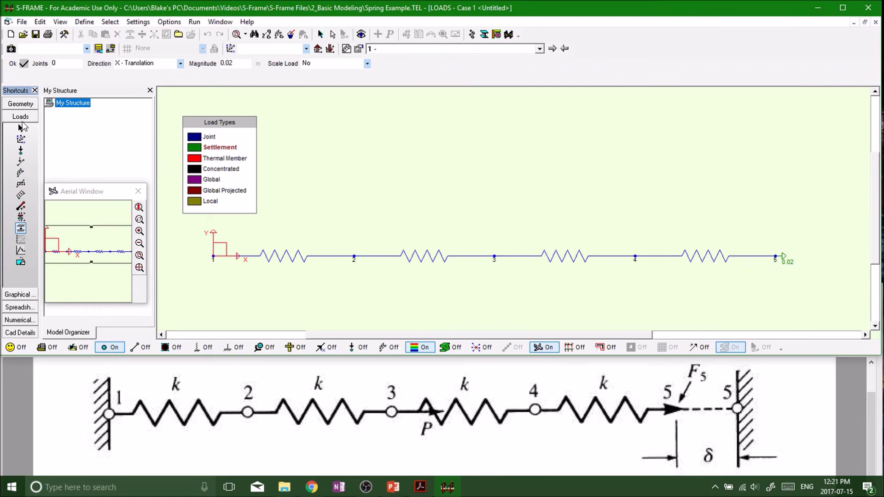
click(21, 151)
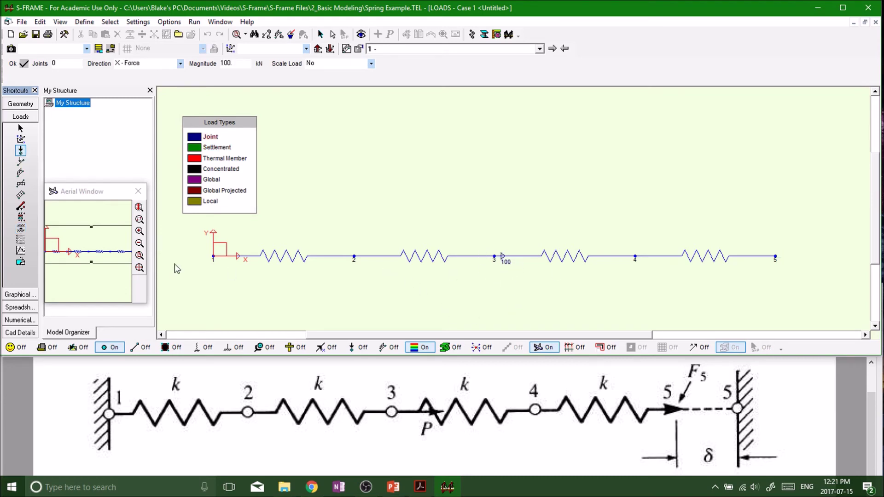
Review the supports at joints 1 and 5, then open Run > Analysis with Linear Static.
click(23, 104)
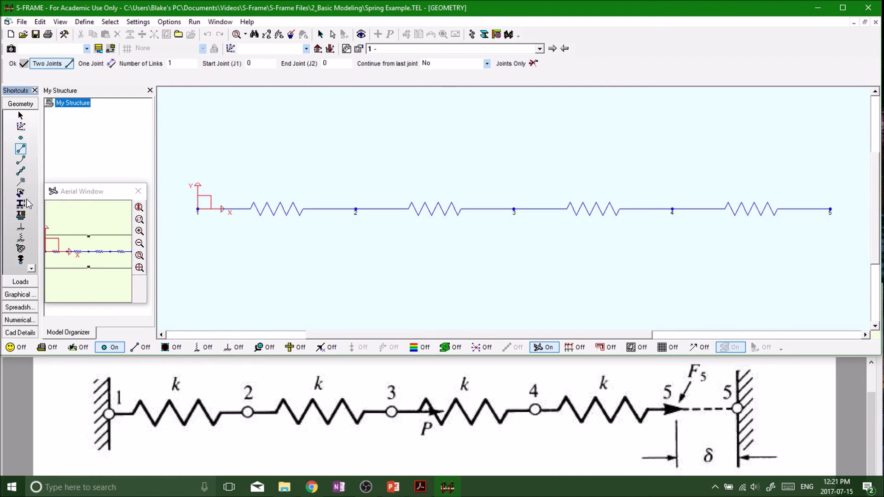
click(20, 227)
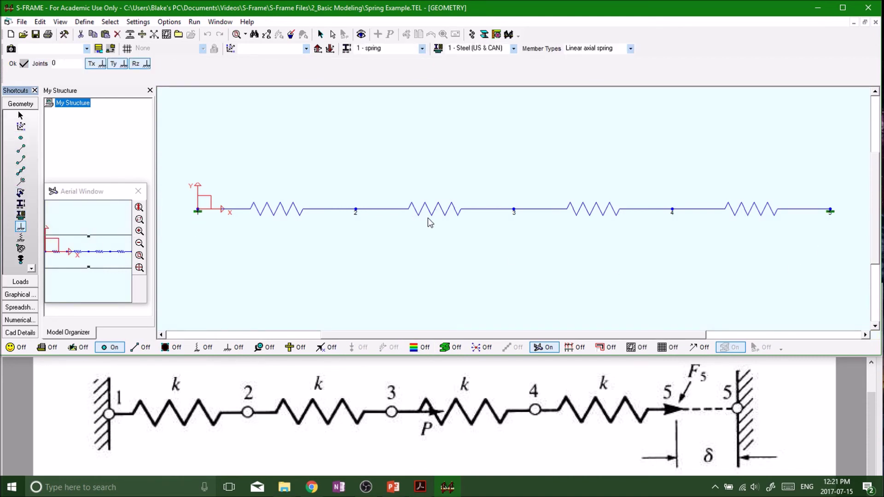
click(193, 23)
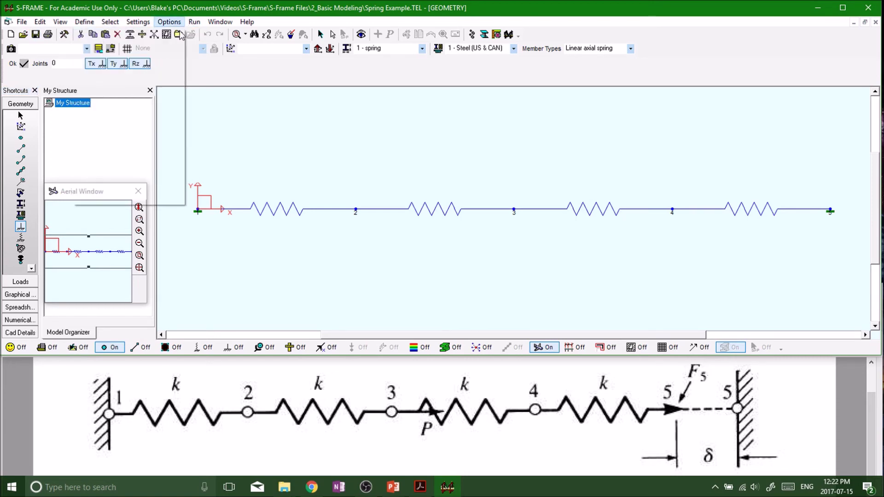
click(203, 34)
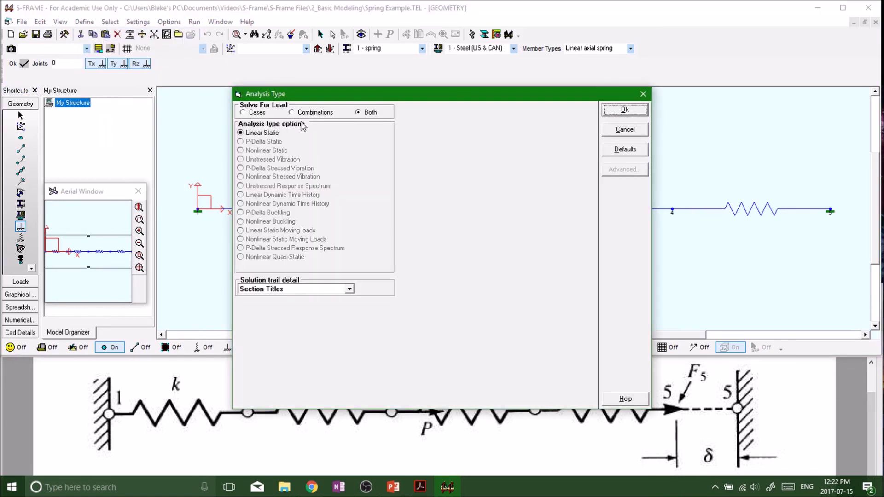
Run the linear static analysis, continue past the solver to the graphical results, and maximize the window.
click(625, 110)
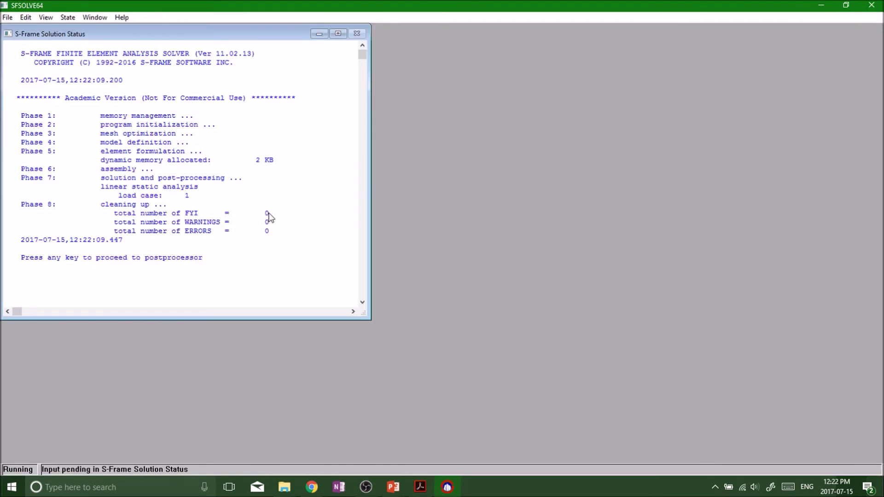
key(Return)
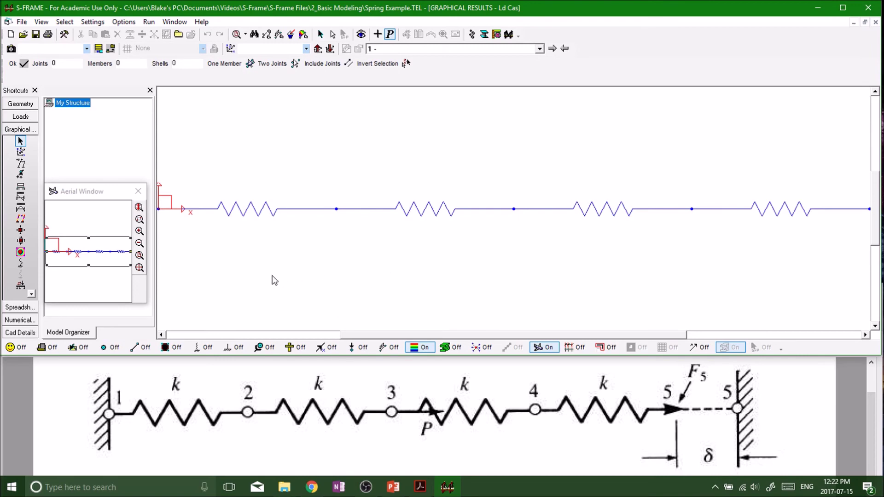
click(842, 7)
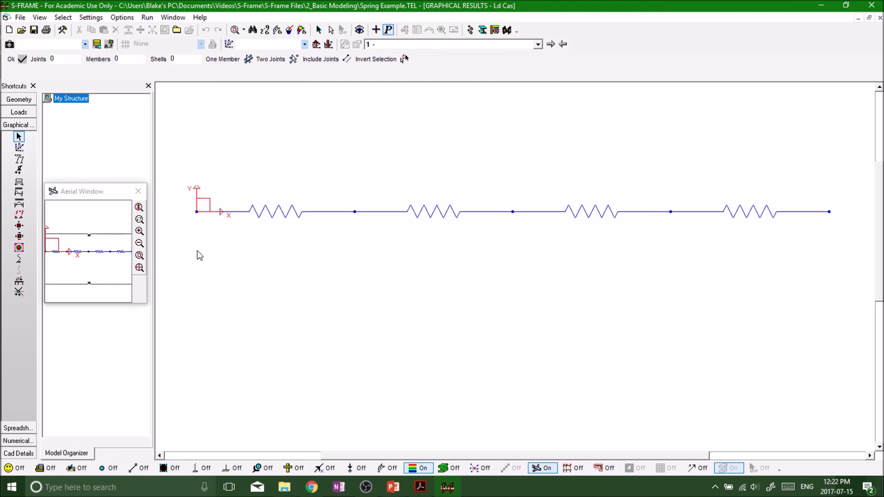
Show the numerical nodal displacements table and select joint 5's 20 mm X-translation row.
click(18, 441)
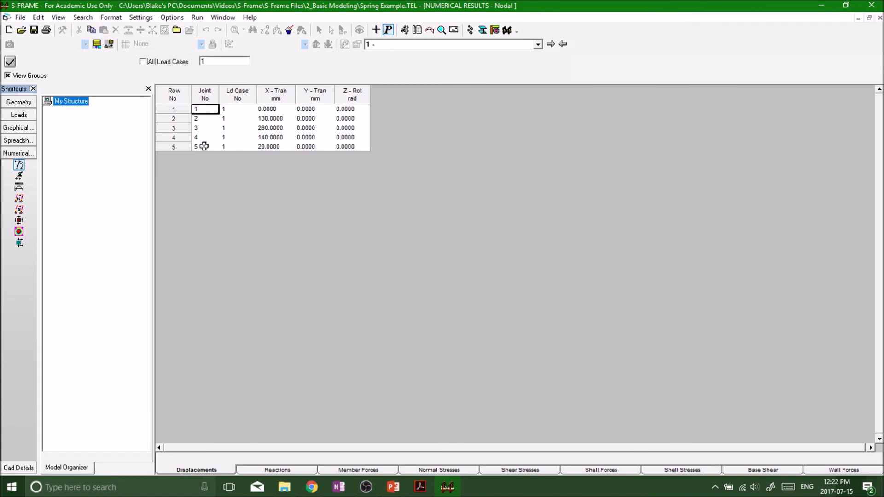
click(174, 146)
click(271, 147)
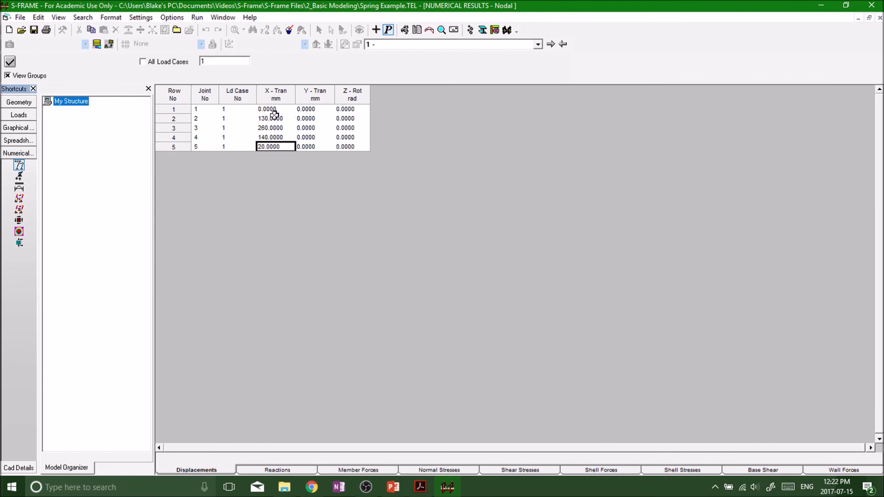
click(271, 128)
click(197, 129)
click(277, 130)
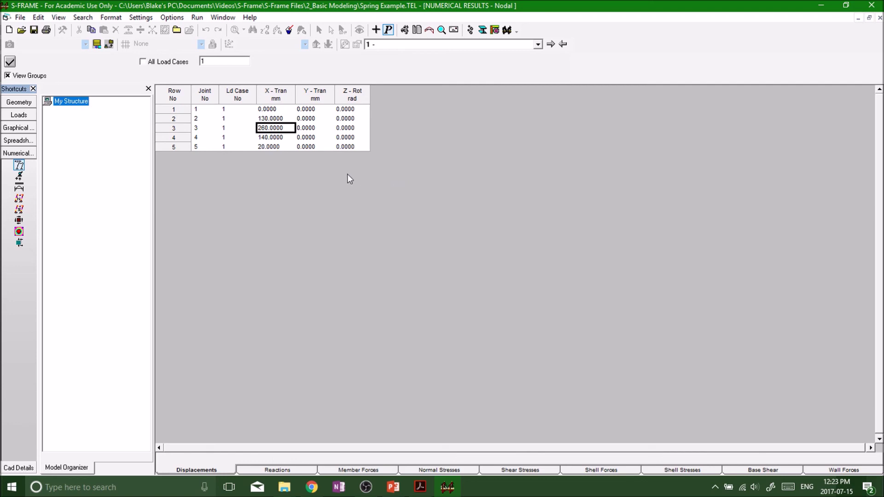
click(274, 110)
drag(275, 114, 354, 151)
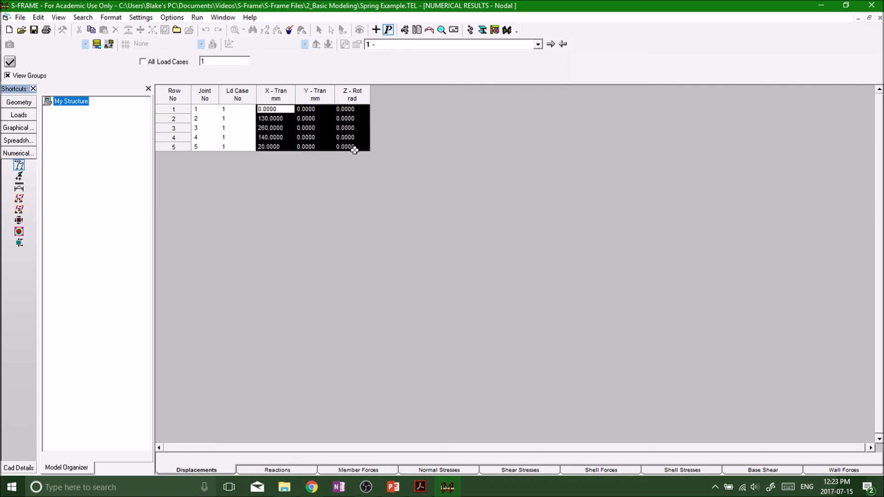
click(346, 147)
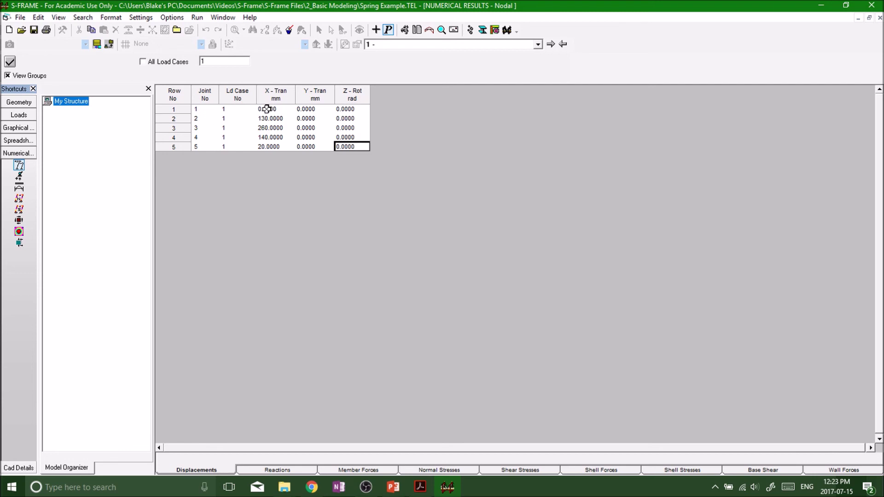
drag(312, 111, 271, 143)
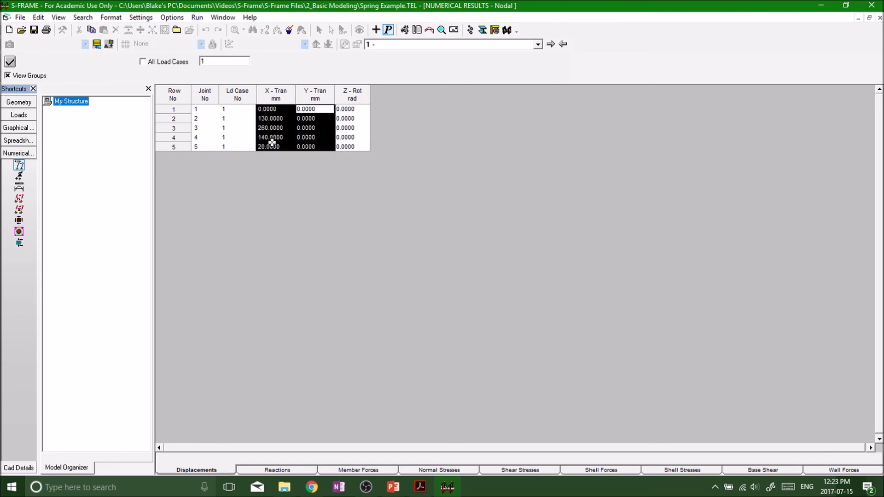
drag(347, 109, 276, 154)
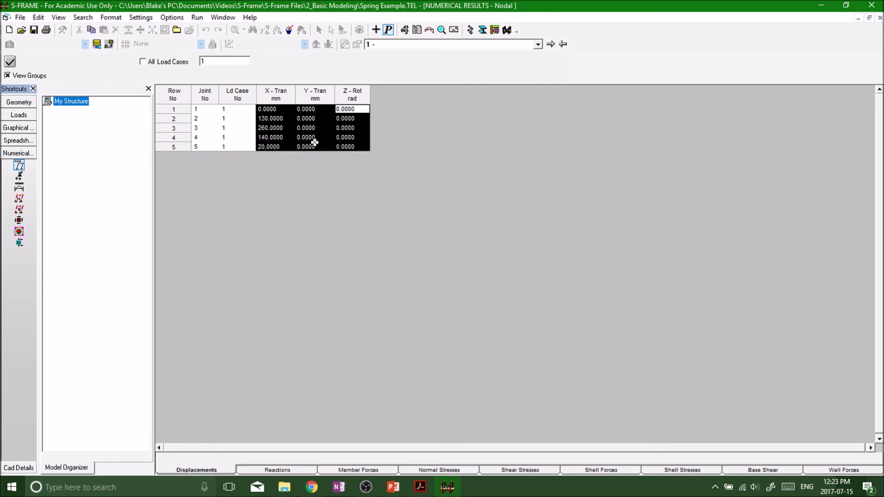